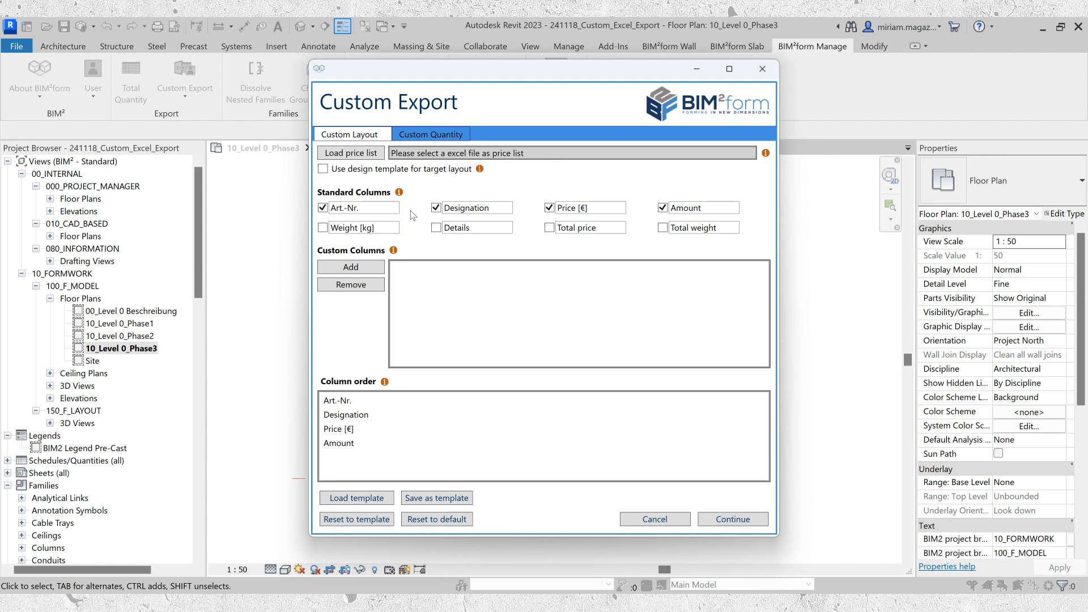
- Enable the design template for the target layout and load an Excel file as the template
{"action": "left_click", "coordinate": [323, 169]}
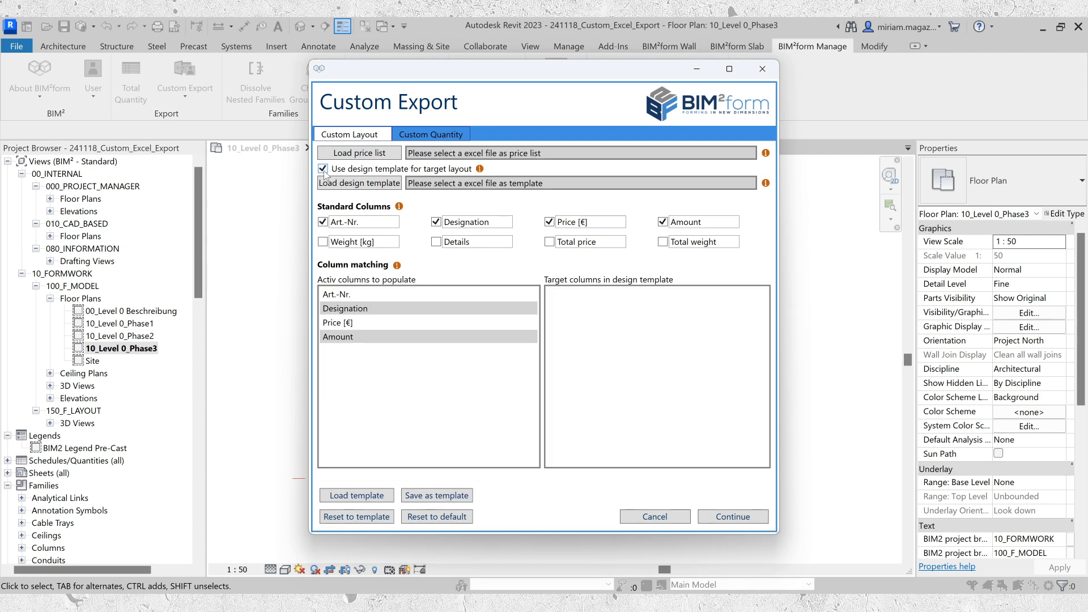
{"action": "left_click", "coordinate": [352, 184]}
{"action": "double_click", "coordinate": [577, 229]}
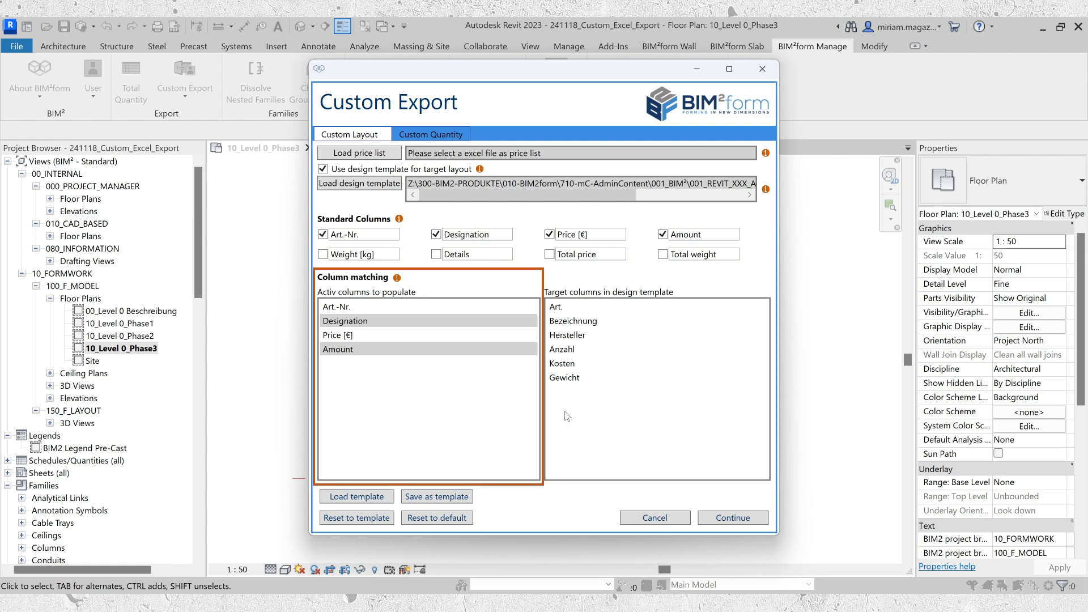
- Exclude the Amount, Price [€] and Designation standard columns, keeping only Art.-Nr. active
{"action": "left_click", "coordinate": [663, 234]}
{"action": "left_click", "coordinate": [549, 234]}
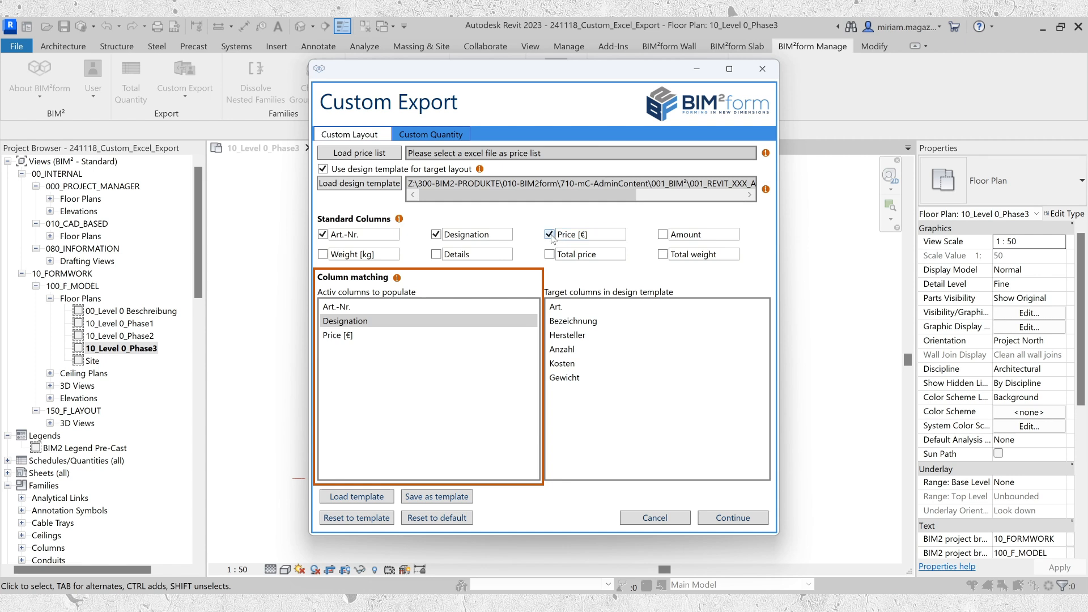
{"action": "left_click", "coordinate": [436, 234]}
{"action": "left_click", "coordinate": [322, 234]}
{"action": "left_click", "coordinate": [323, 235]}
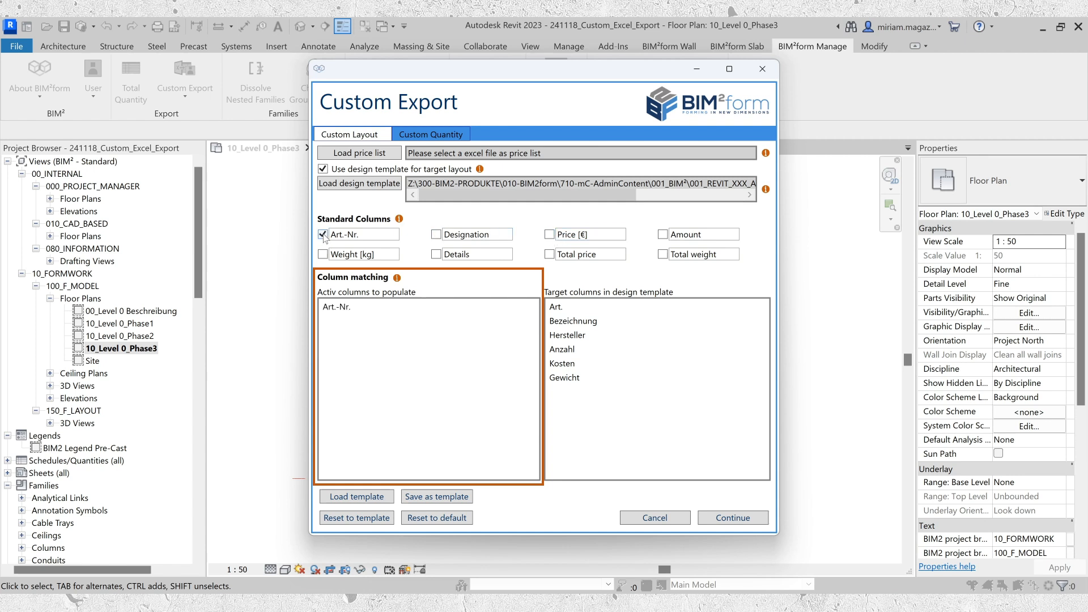
- Include Details, Amount, Price [€], Weight [kg] and Designation in that order, and move Hersteller to the end of the target columns
{"action": "left_click", "coordinate": [436, 254]}
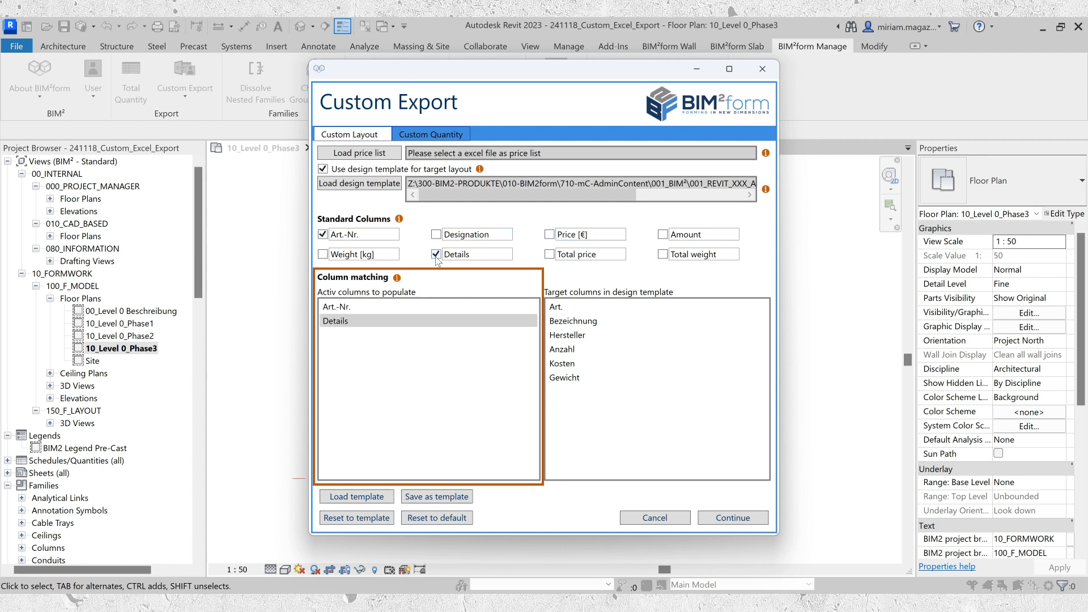
{"action": "left_click", "coordinate": [666, 235]}
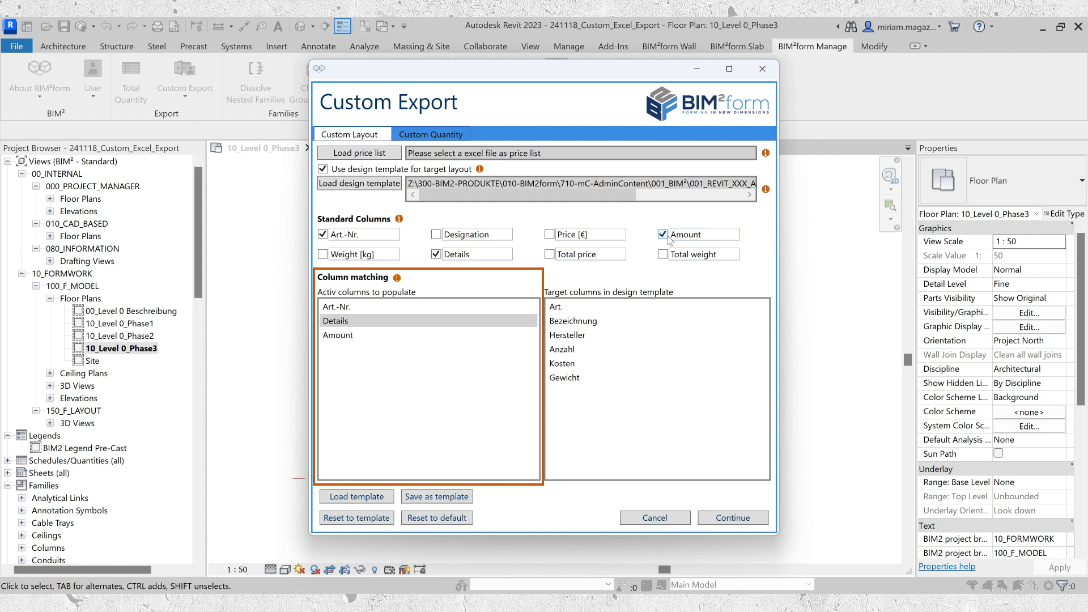
{"action": "left_click", "coordinate": [549, 235]}
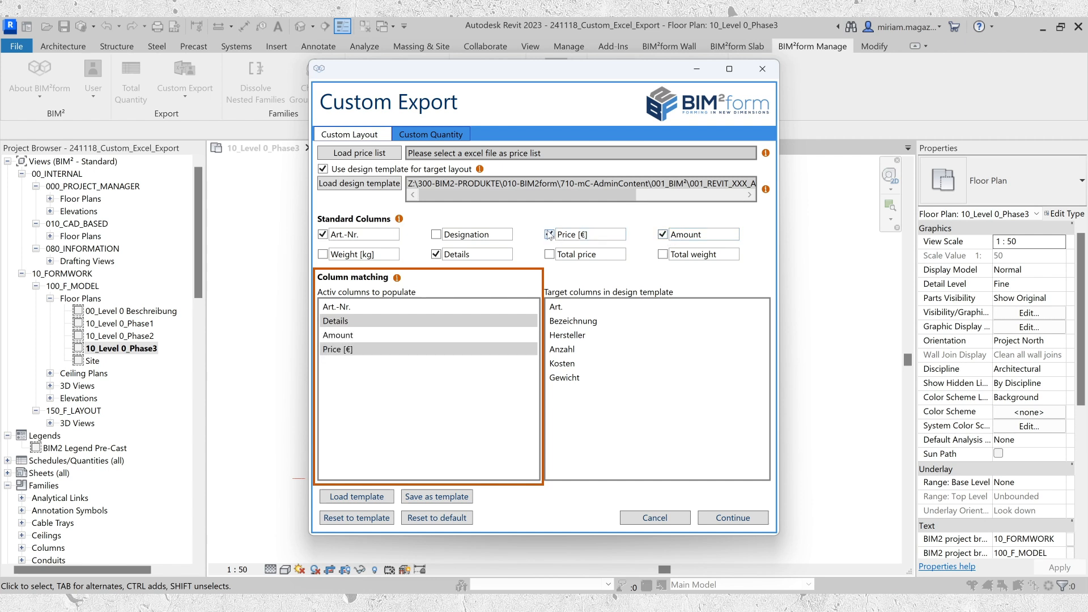
{"action": "left_click", "coordinate": [324, 254]}
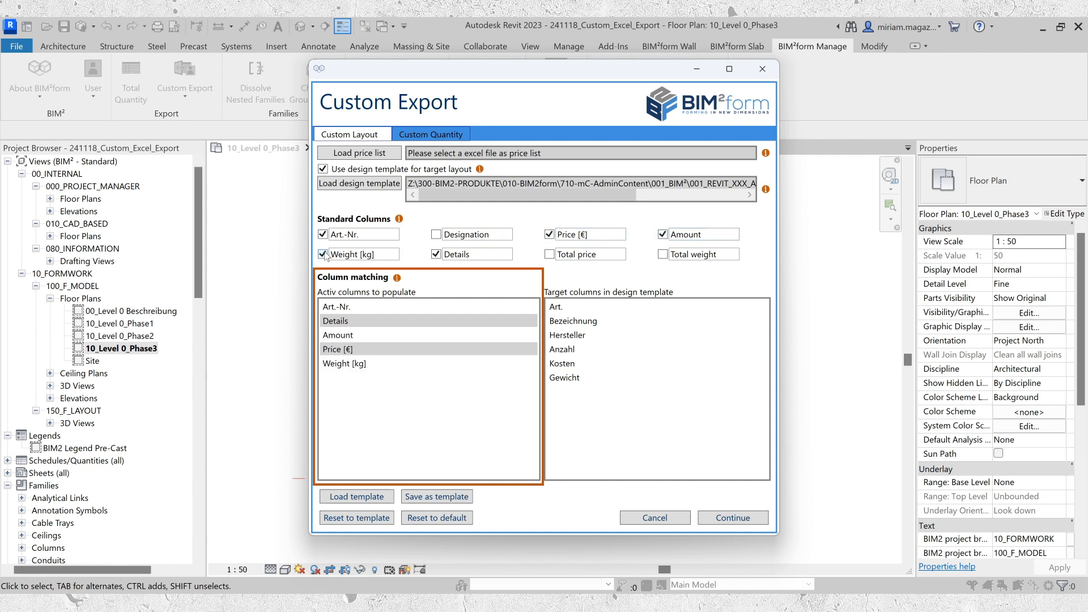
{"action": "left_click", "coordinate": [435, 234]}
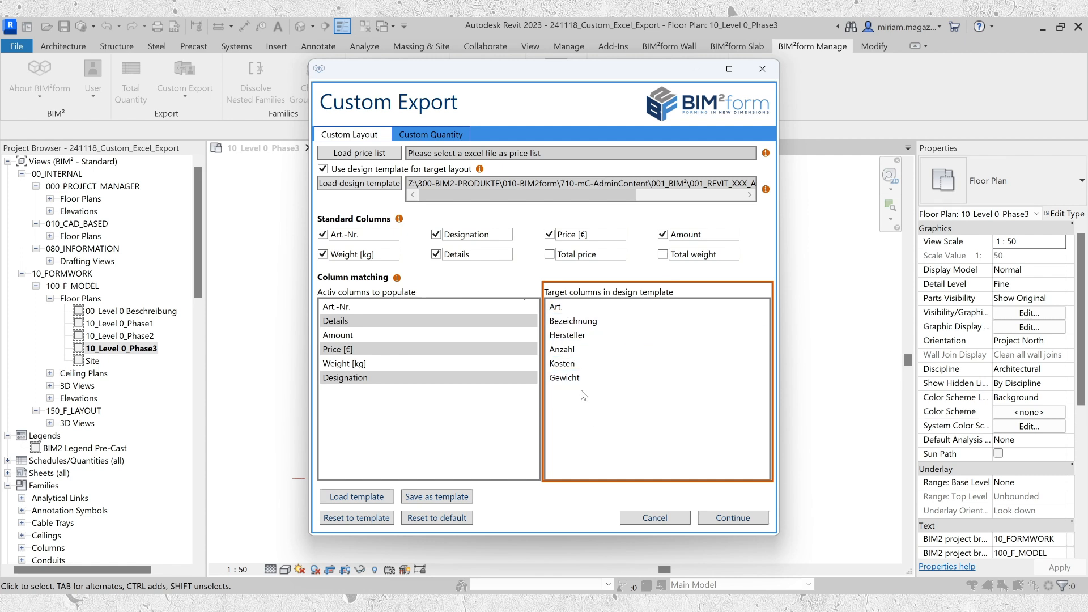
{"action": "left_click_drag", "start_coordinate": [586, 335], "coordinate": [579, 383]}
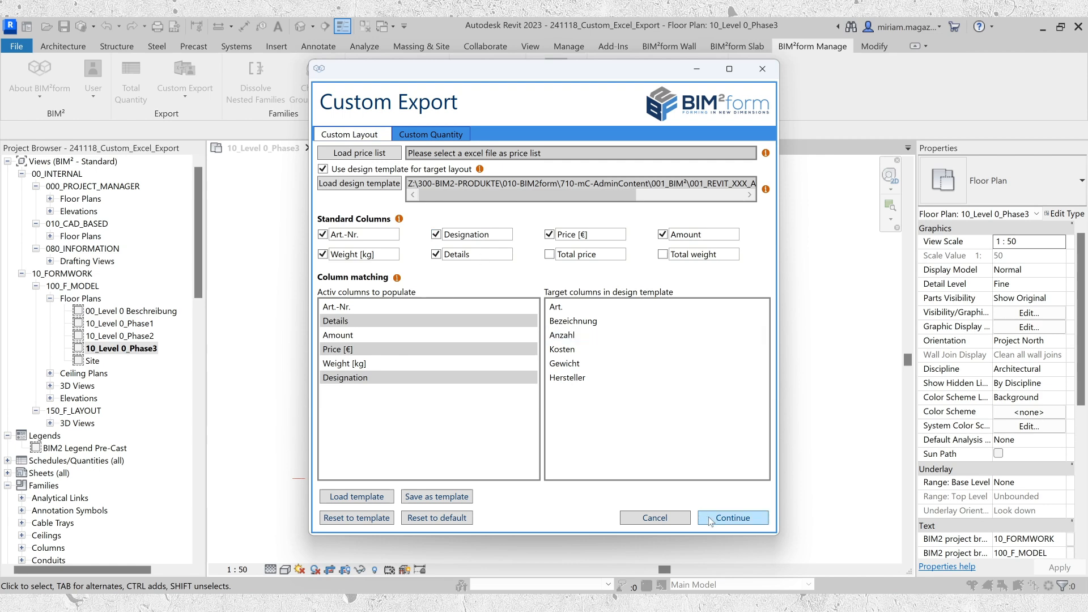
- Confirm the export without a price list and save it as Custom_Excel_Export_02
{"action": "left_click", "coordinate": [733, 517]}
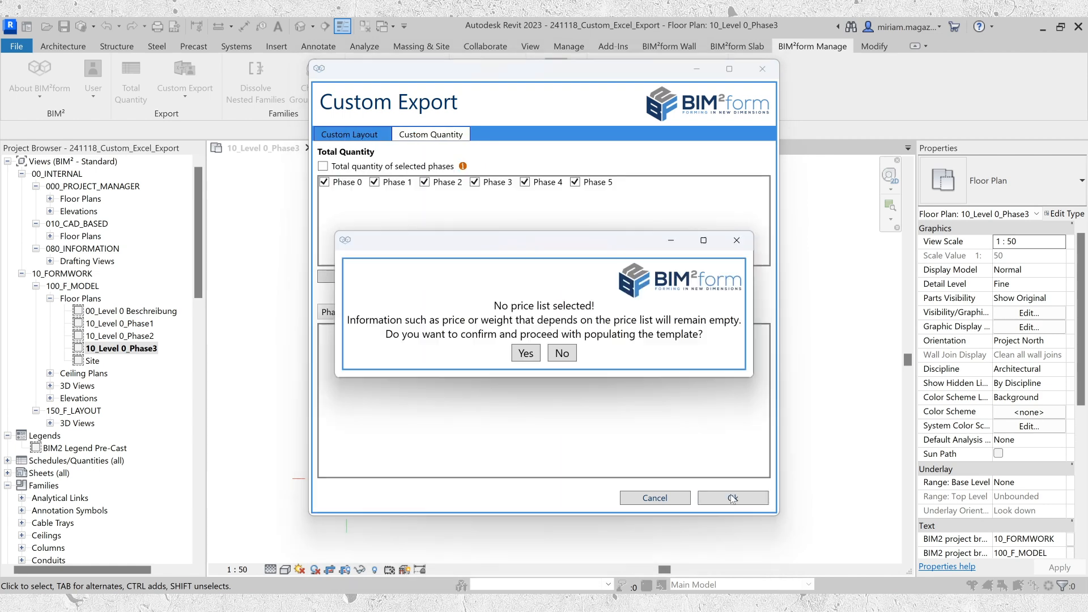
{"action": "left_click", "coordinate": [525, 354]}
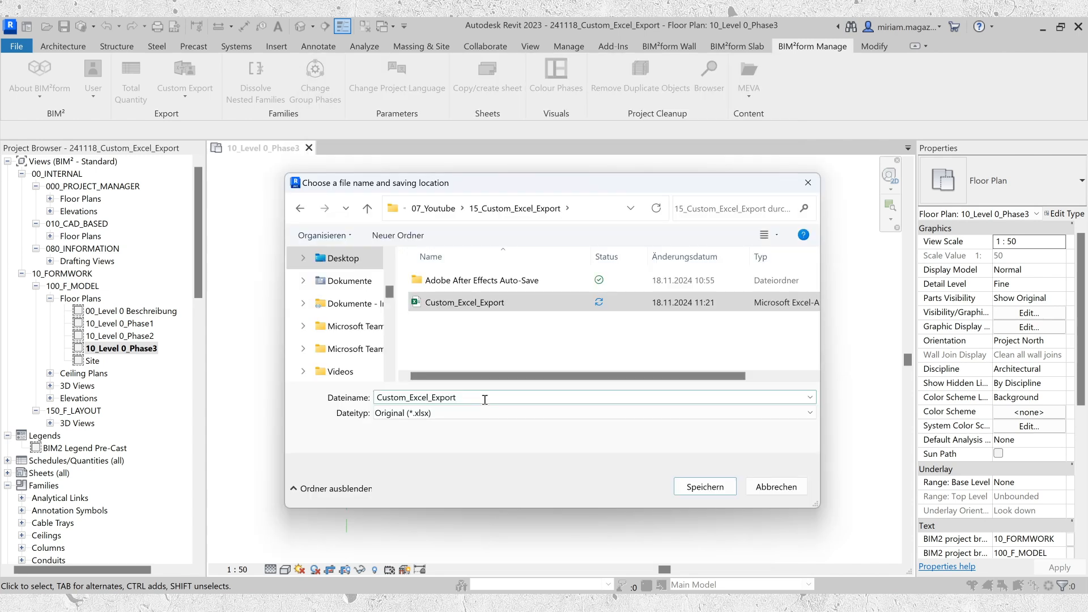
{"action": "type", "text": "_02"}
{"action": "left_click", "coordinate": [704, 486]}
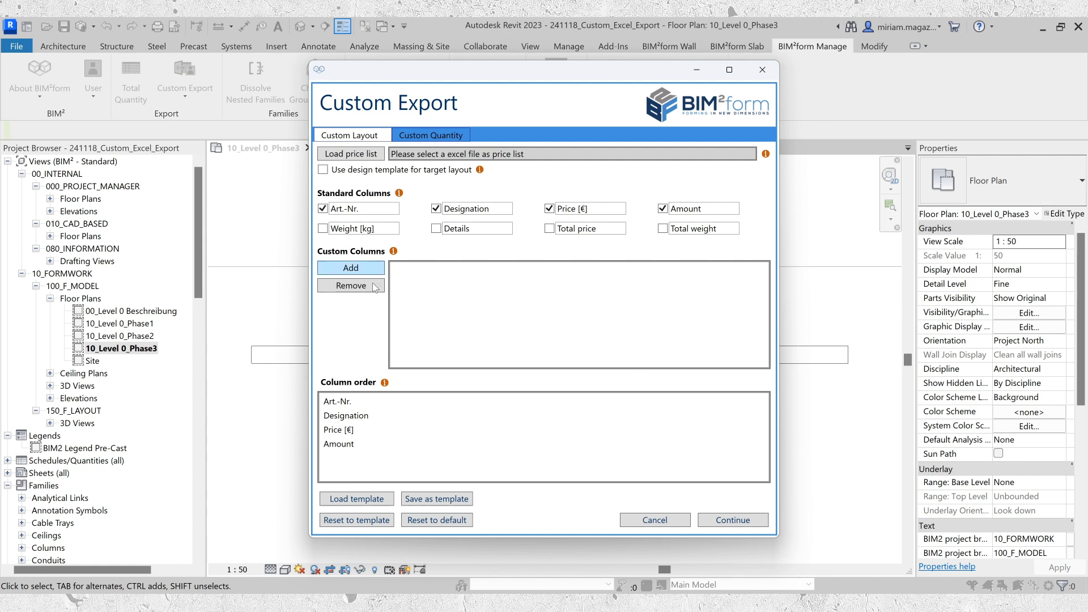
- Load an Excel file as the price list and add a custom column named Manufacturer
{"action": "left_click", "coordinate": [365, 156]}
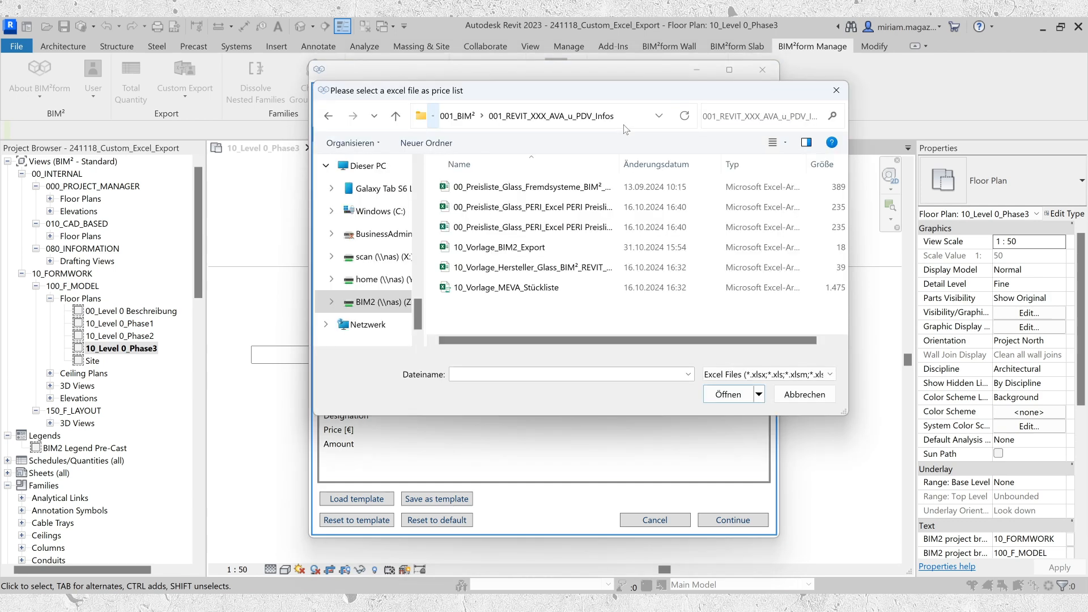
{"action": "double_click", "coordinate": [579, 244]}
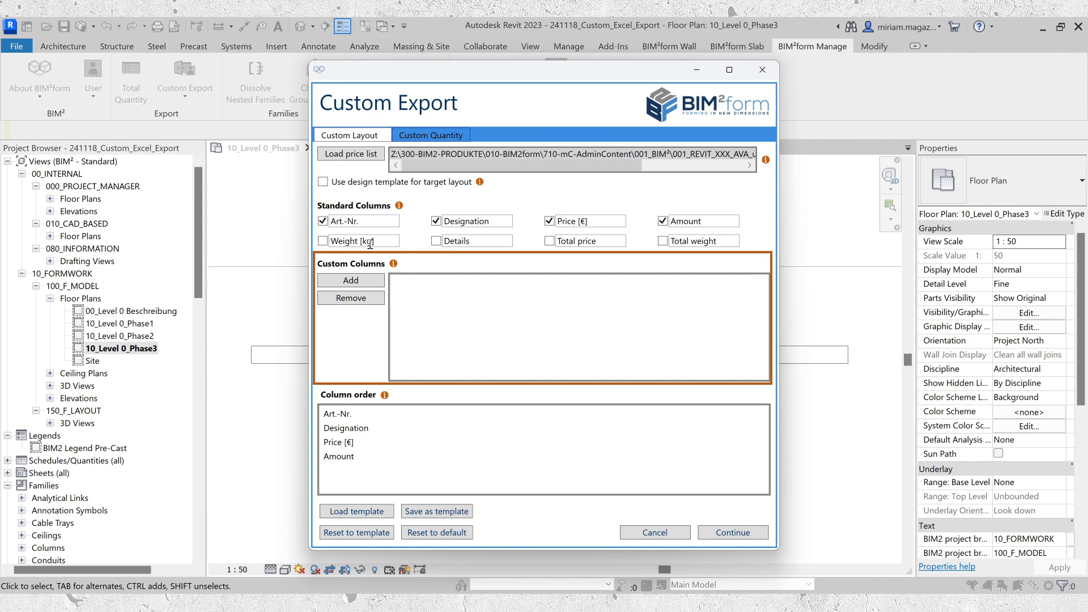
{"action": "left_click", "coordinate": [374, 280]}
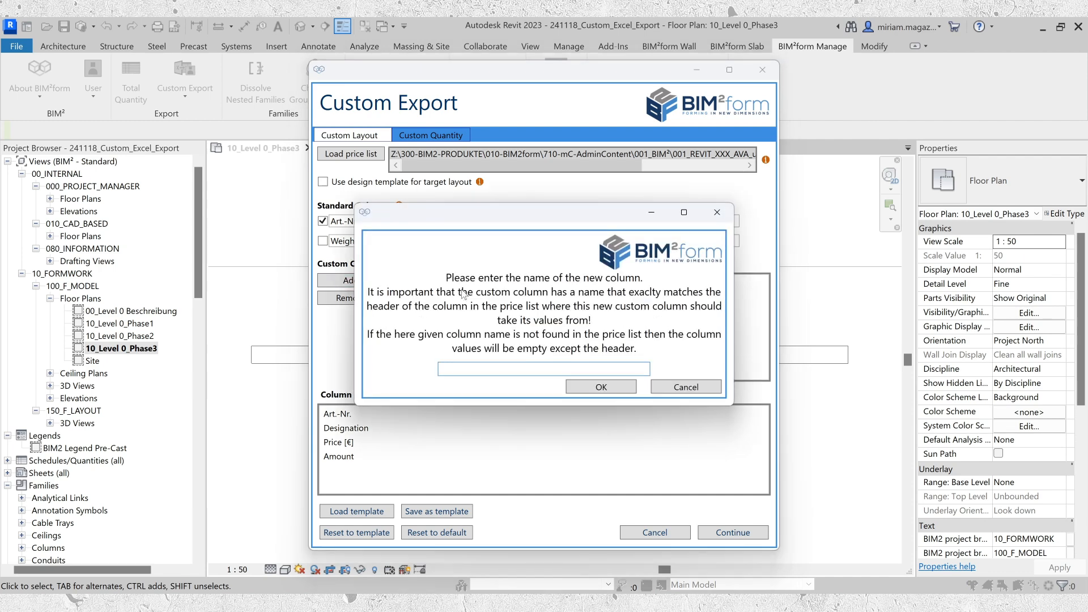
{"action": "type", "text": "Manufacturer"}
{"action": "left_click", "coordinate": [590, 391]}
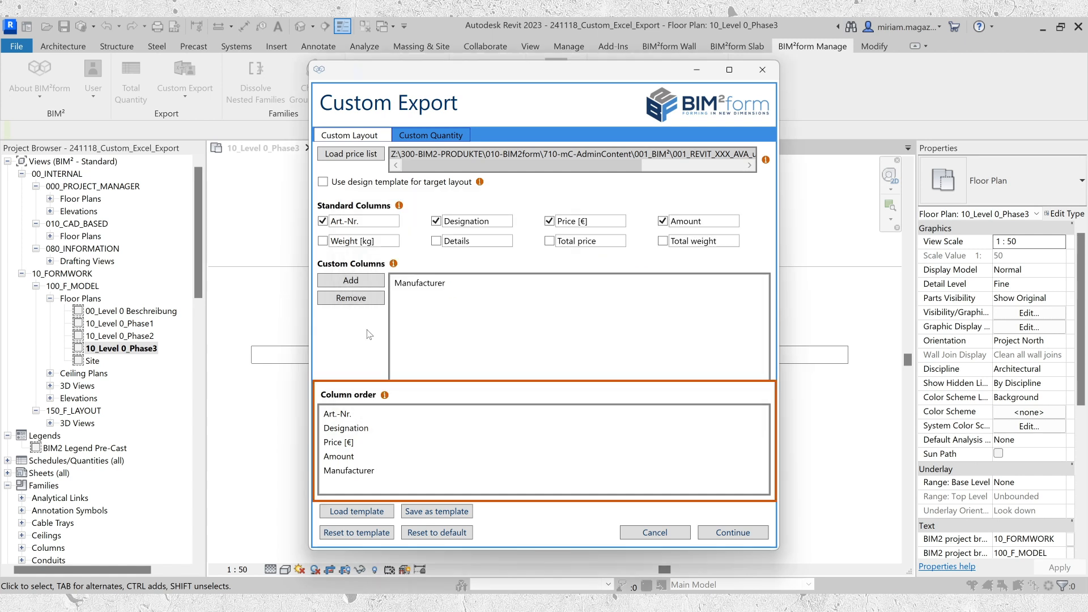
- Enable the design template, include Weight [kg], and order the target columns as Art., Bezeichnung, Kosten, Anzahl, Hersteller, Gewicht
{"action": "left_click", "coordinate": [323, 182]}
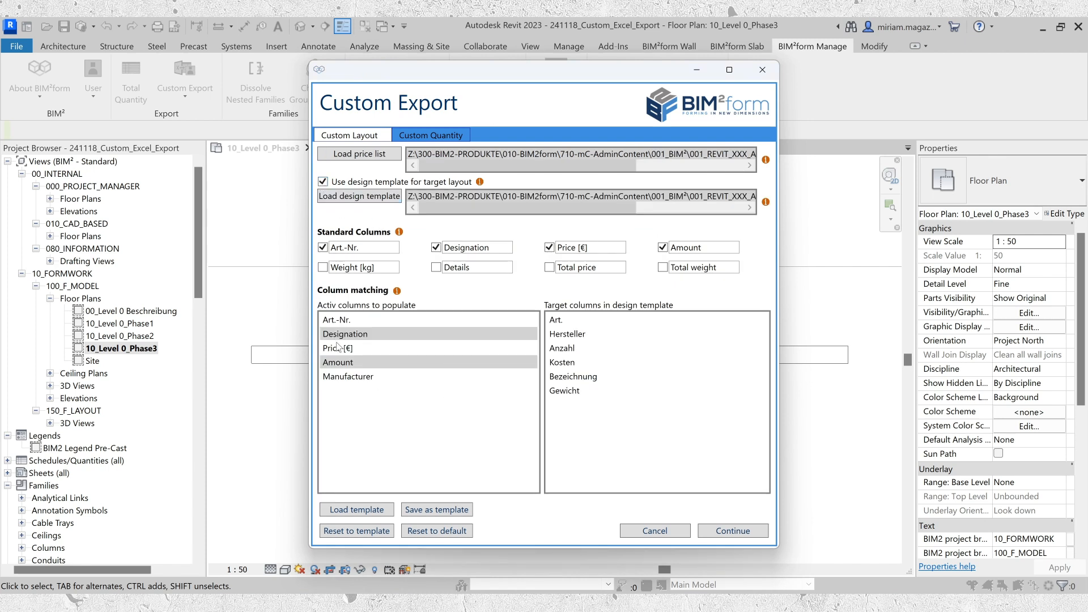
{"action": "left_click", "coordinate": [323, 267]}
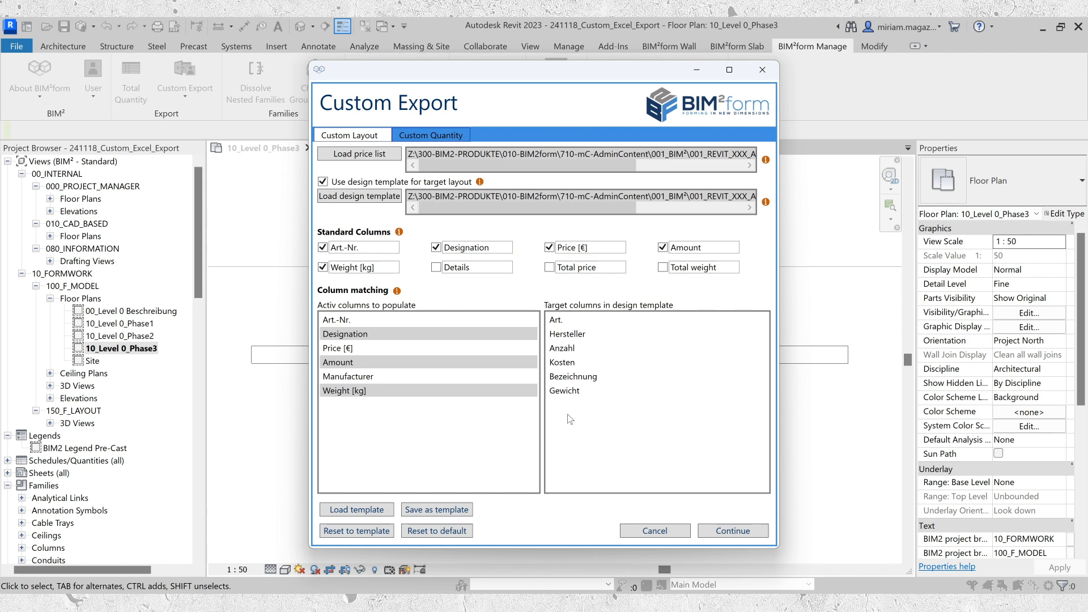
{"action": "mouse_move", "coordinate": [566, 391]}
{"action": "left_mouse_down"}
{"action": "mouse_move", "coordinate": [576, 335]}
{"action": "mouse_move", "coordinate": [572, 362]}
{"action": "mouse_move", "coordinate": [573, 349]}
{"action": "left_mouse_up"}
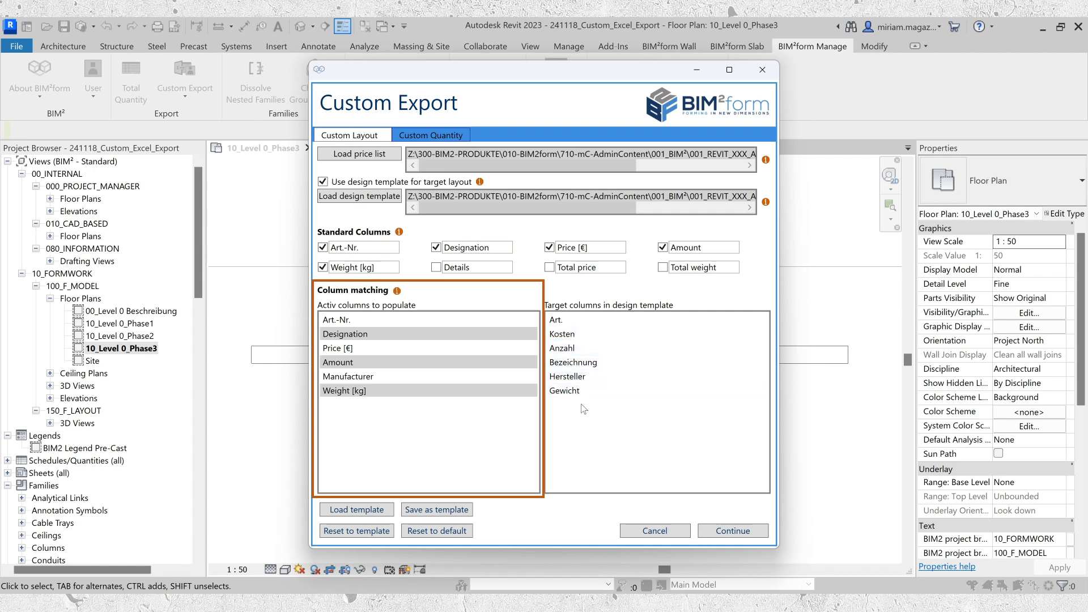
{"action": "left_click_drag", "start_coordinate": [573, 350], "coordinate": [569, 328]}
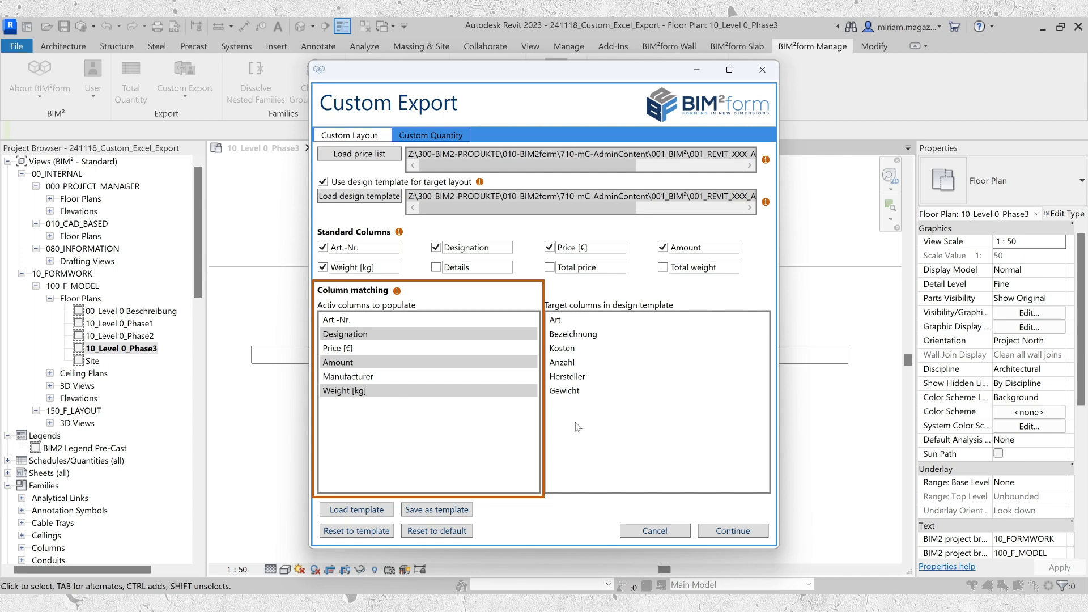
- Limit the export quantity to Phase 0 by excluding Phases 1 to 5, and confirm the export
{"action": "left_click", "coordinate": [431, 135]}
{"action": "left_click", "coordinate": [374, 183]}
{"action": "left_click", "coordinate": [424, 184]}
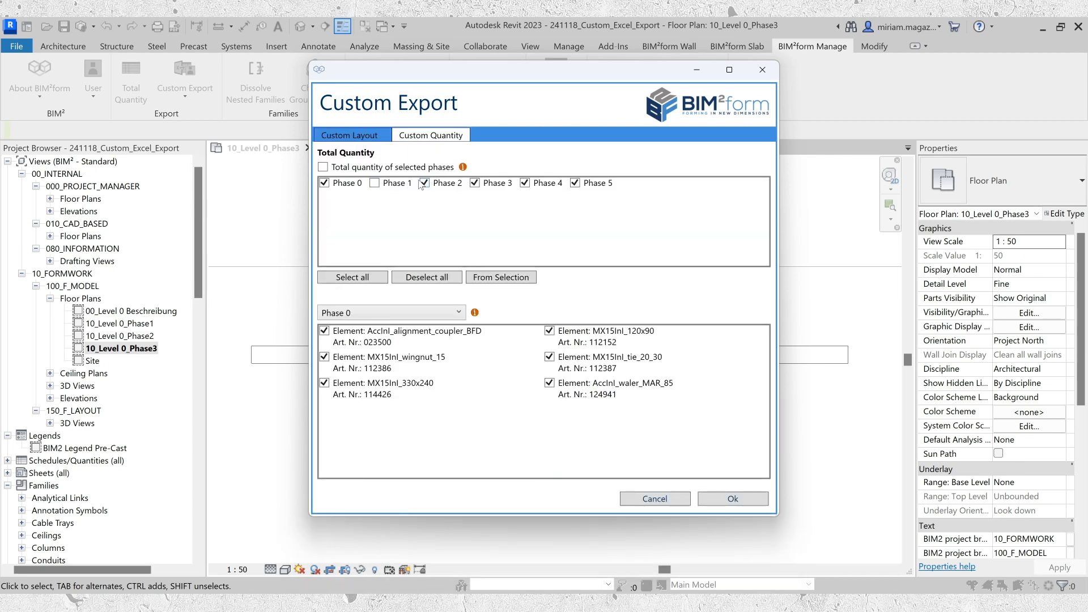
{"action": "left_click", "coordinate": [475, 185]}
{"action": "left_click", "coordinate": [524, 183]}
{"action": "left_click", "coordinate": [574, 184]}
{"action": "left_click", "coordinate": [709, 493]}
{"action": "left_click", "coordinate": [743, 427]}
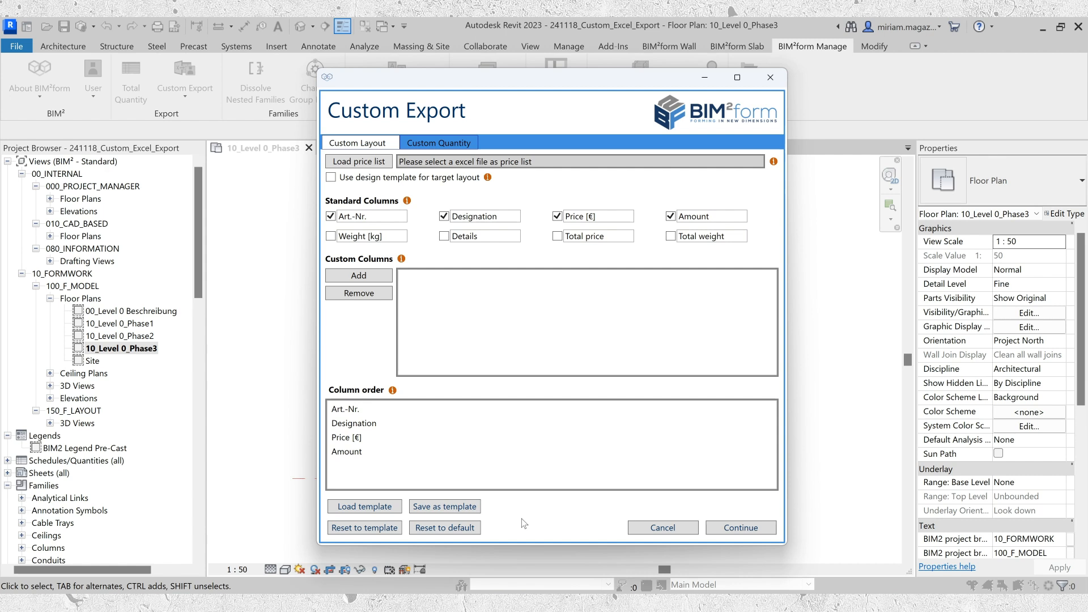
- Load the PERI price list, include Weight [kg], Details, Total price and Total weight, and continue
{"action": "left_click", "coordinate": [372, 164]}
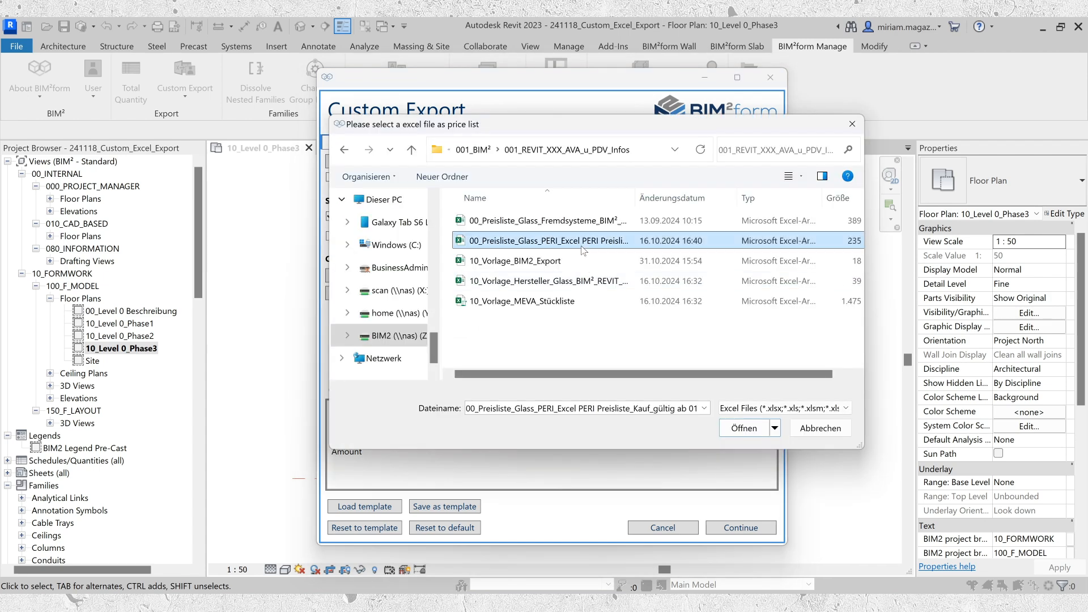
{"action": "double_click", "coordinate": [582, 244]}
{"action": "left_click", "coordinate": [330, 248]}
{"action": "left_click", "coordinate": [444, 248]}
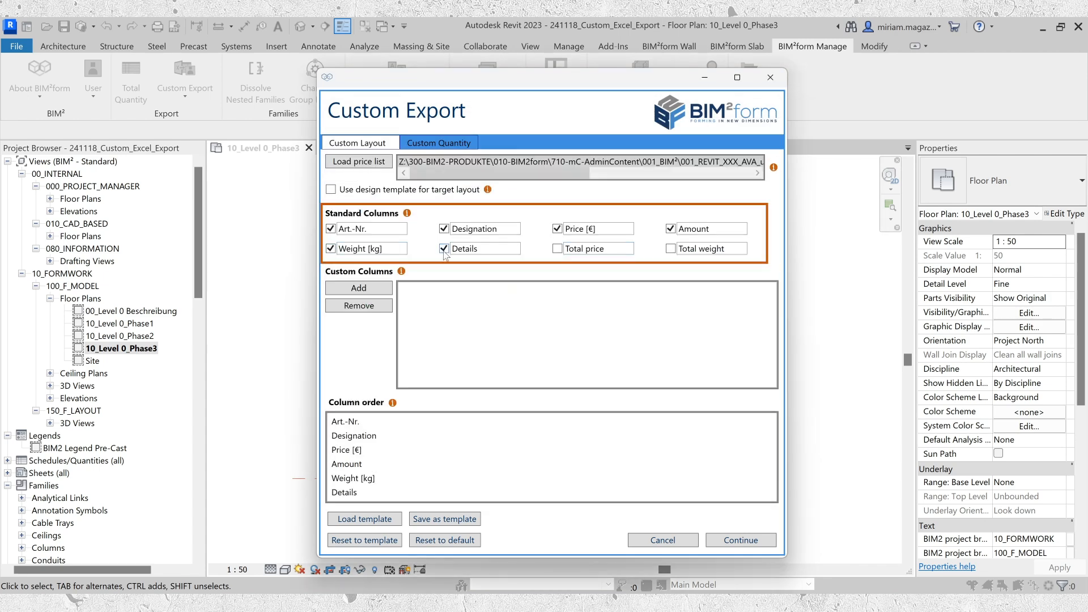
{"action": "left_click", "coordinate": [556, 248]}
{"action": "left_click", "coordinate": [670, 248]}
{"action": "scroll", "coordinate": [708, 453], "scroll_direction": "down", "scroll_amount": 1}
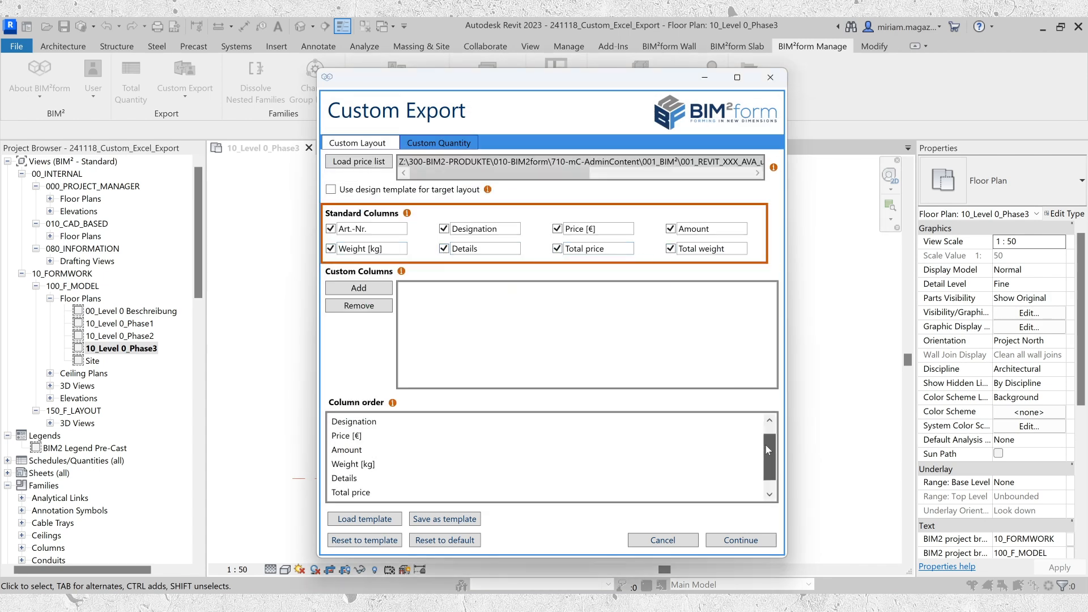
{"action": "left_click", "coordinate": [741, 540]}
- Enable the design template for the target layout and exclude the Amount, Price [€] and Designation columns
{"action": "left_click", "coordinate": [331, 175]}
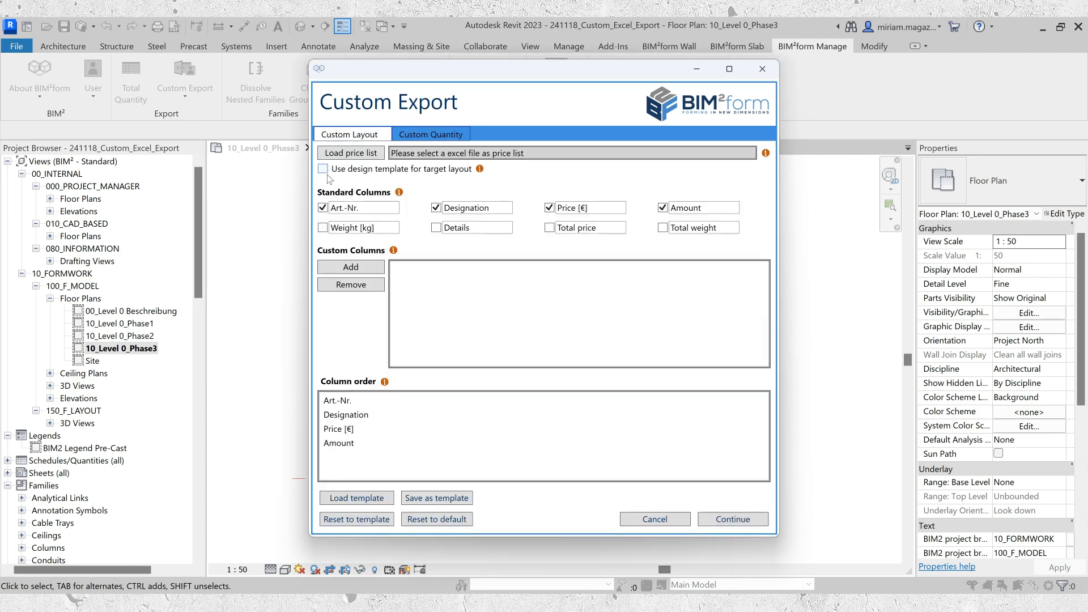
{"action": "left_click", "coordinate": [329, 171]}
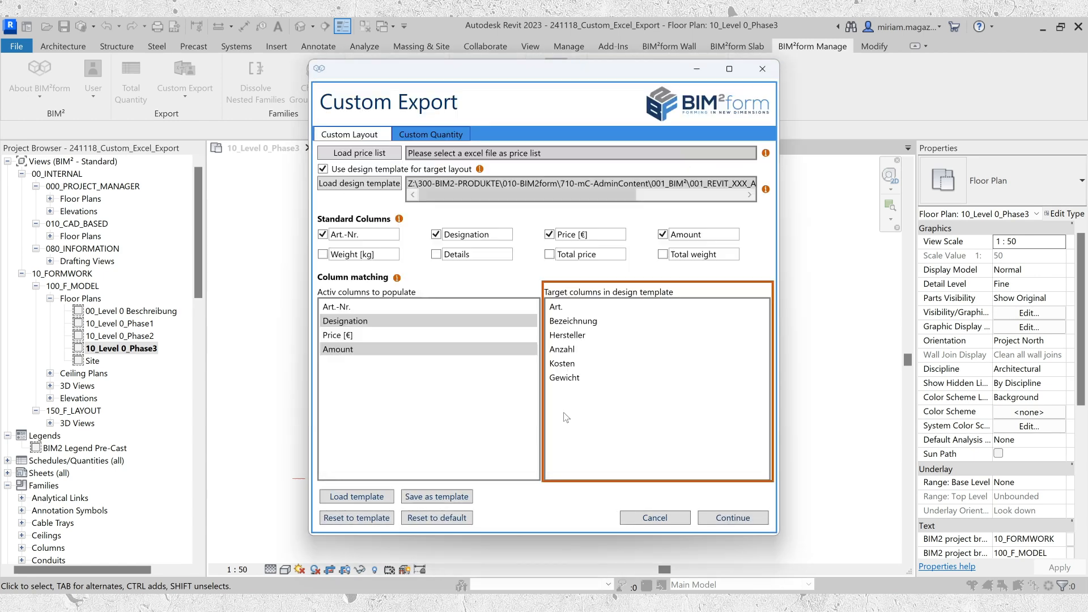
{"action": "left_click", "coordinate": [662, 234]}
{"action": "left_click", "coordinate": [549, 234]}
{"action": "left_click", "coordinate": [436, 234]}
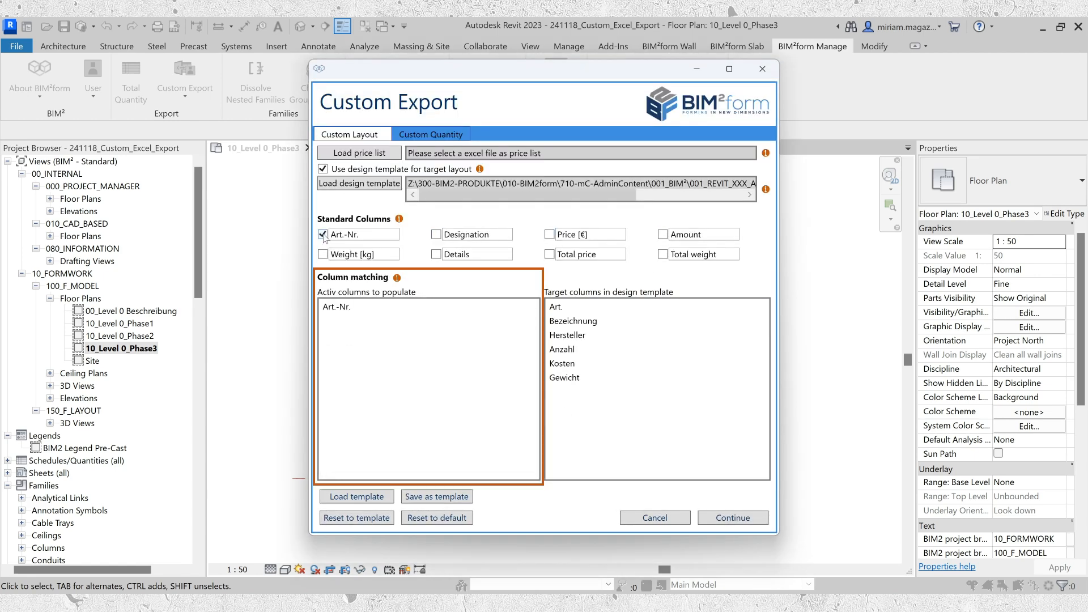
- Activate Details, Amount, Price [€], Weight [kg] and Designation in that order, and move Hersteller below Gewicht in the target columns
{"action": "left_click", "coordinate": [436, 254]}
{"action": "left_click", "coordinate": [663, 234]}
{"action": "left_click", "coordinate": [549, 234]}
{"action": "left_click", "coordinate": [323, 254]}
{"action": "left_click", "coordinate": [436, 234]}
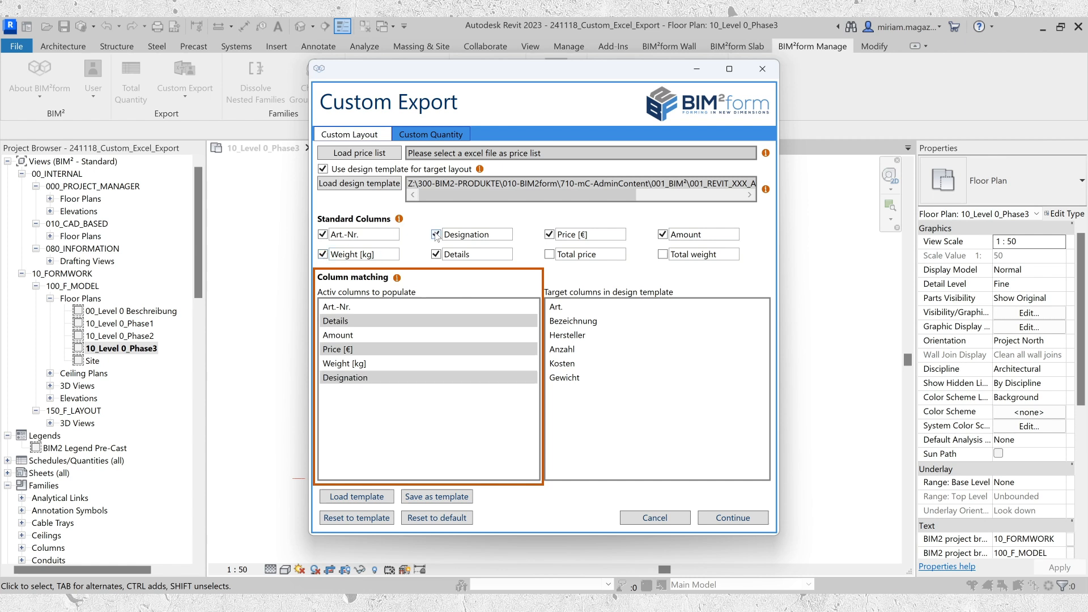
{"action": "left_click_drag", "start_coordinate": [572, 335], "coordinate": [579, 386]}
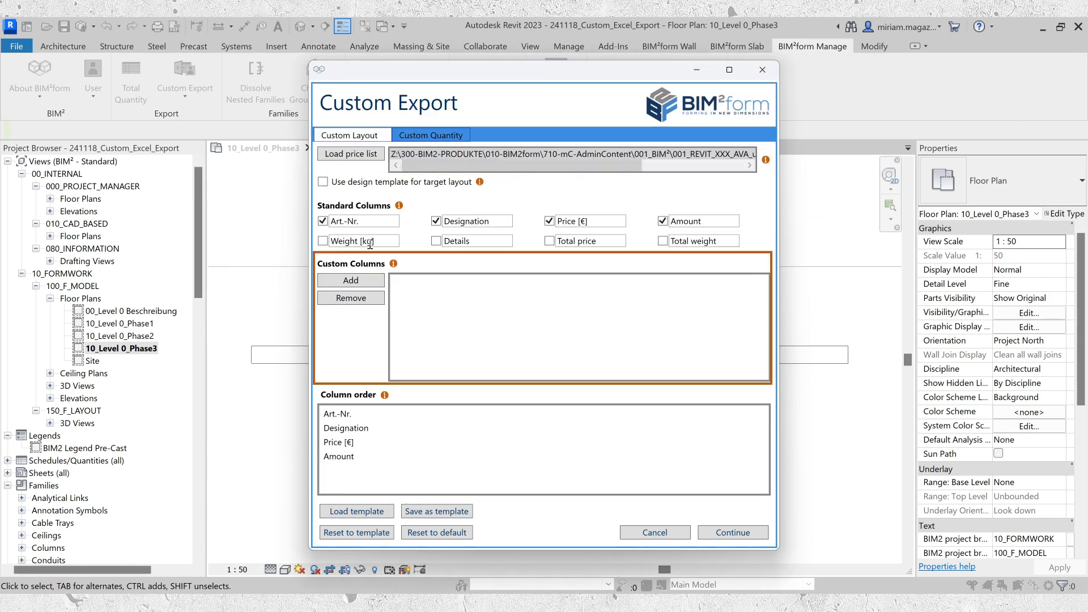
- Add a custom column named Manufacturer and use the design template for the target layout
{"action": "left_click", "coordinate": [351, 280]}
{"action": "type", "text": "Manufacturer"}
{"action": "key", "text": "Return"}
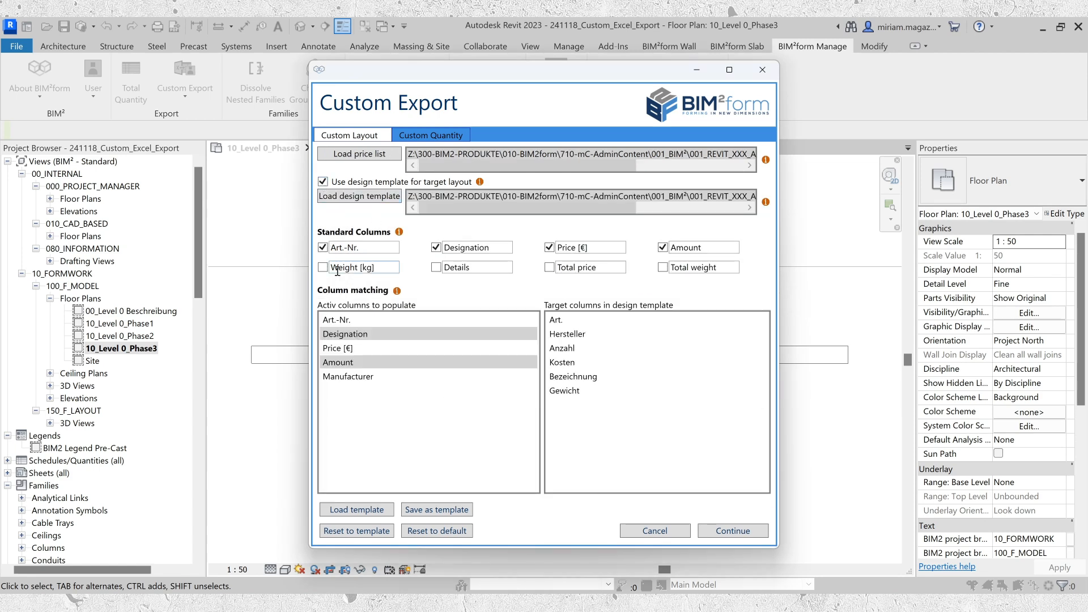
- Include Weight [kg], rearrange the target columns to line up with the active columns, and continue to the quantity settings
{"action": "left_click", "coordinate": [324, 266]}
{"action": "left_click_drag", "start_coordinate": [572, 363], "coordinate": [576, 346]}
{"action": "left_click_drag", "start_coordinate": [576, 376], "coordinate": [575, 334]}
{"action": "left_click_drag", "start_coordinate": [571, 376], "coordinate": [575, 335]}
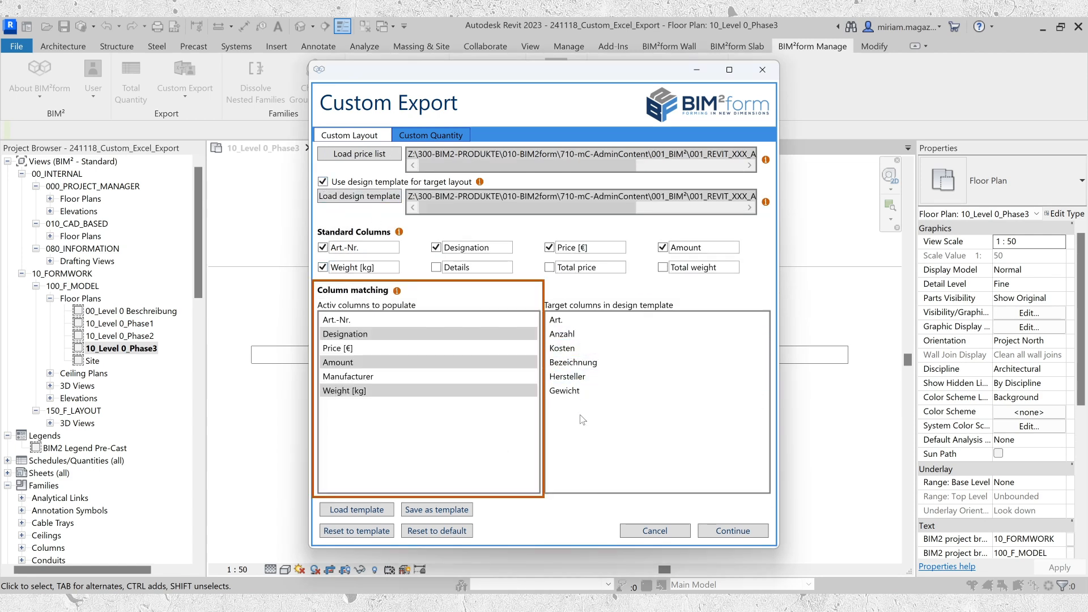
{"action": "left_click", "coordinate": [715, 530]}
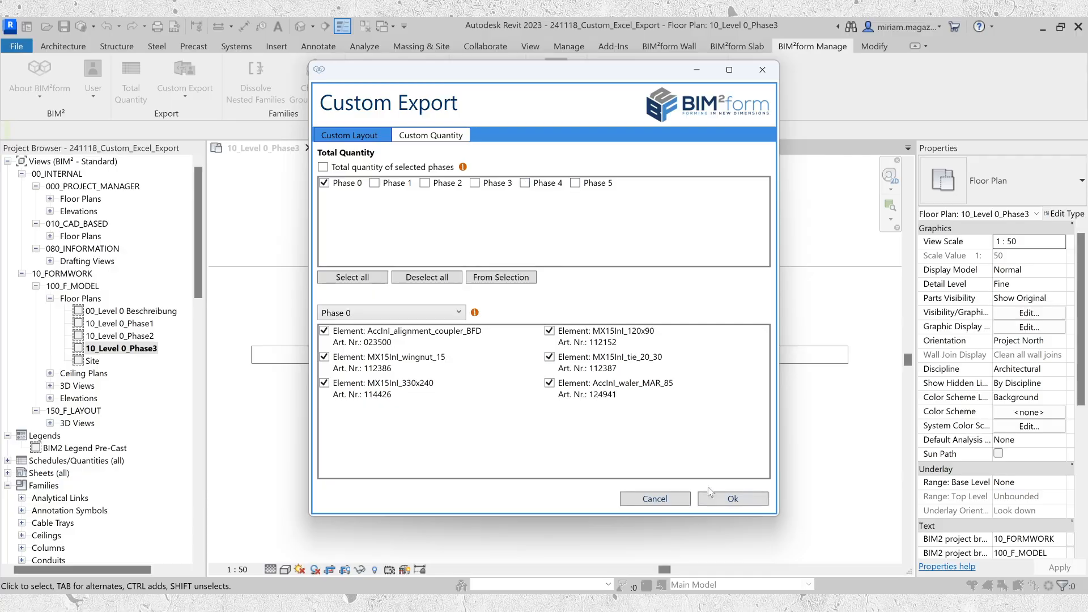